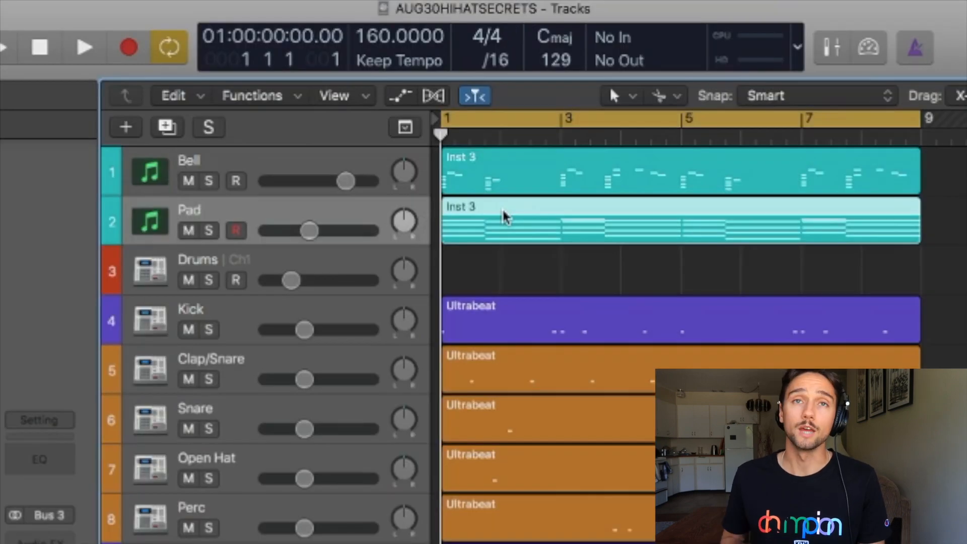
key(s)
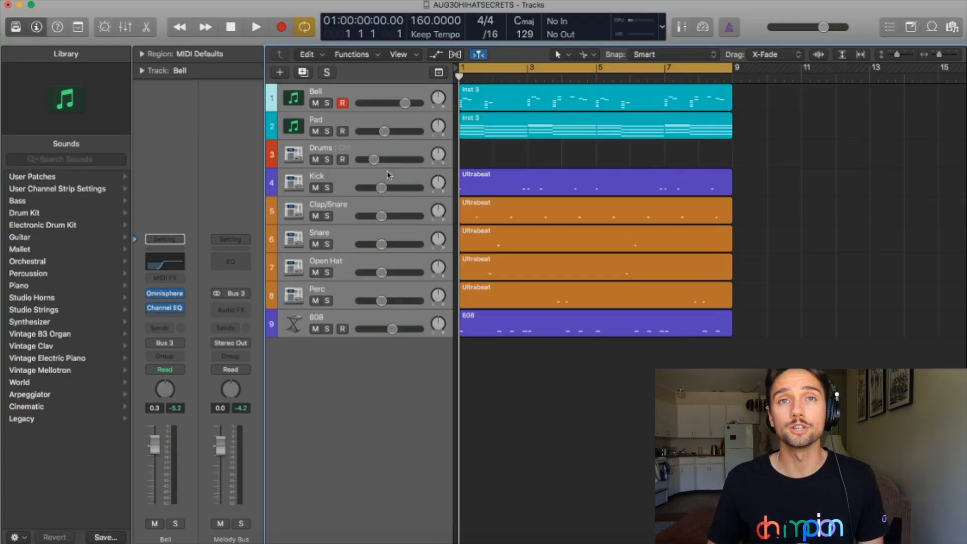
Create a software instrument track below the Perc track and load Ultrabeat (Drum Synth) as its instrument
click(388, 175)
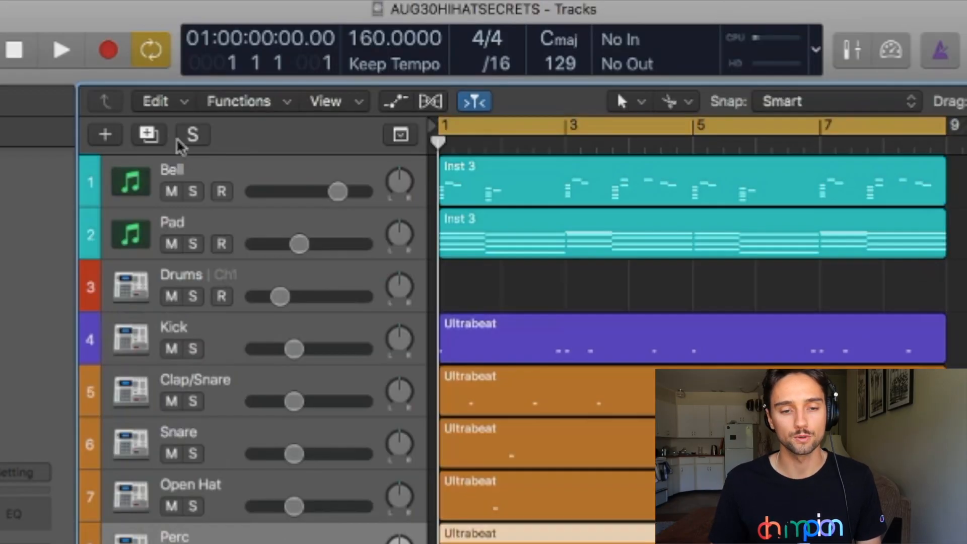
click(279, 72)
key(Return)
click(207, 177)
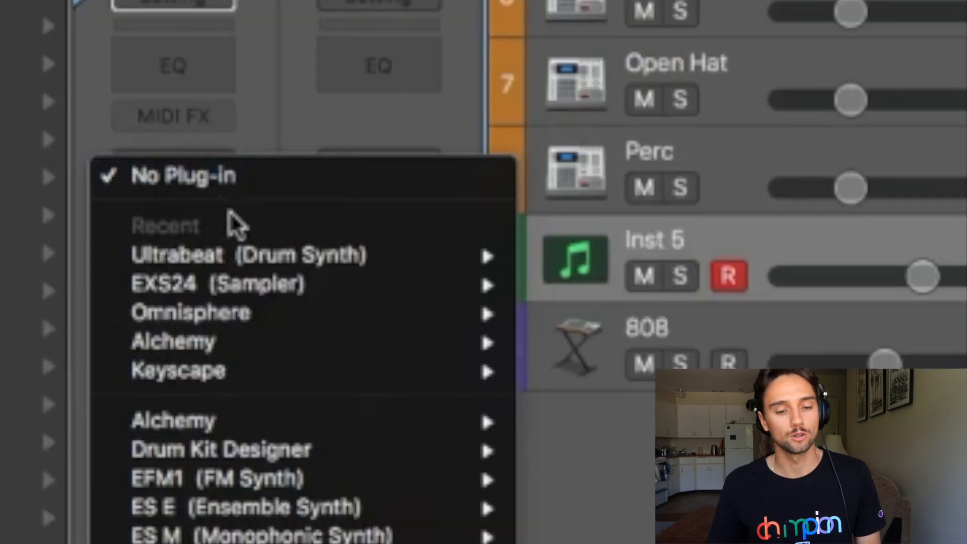
mouse_move(431, 253)
click(636, 259)
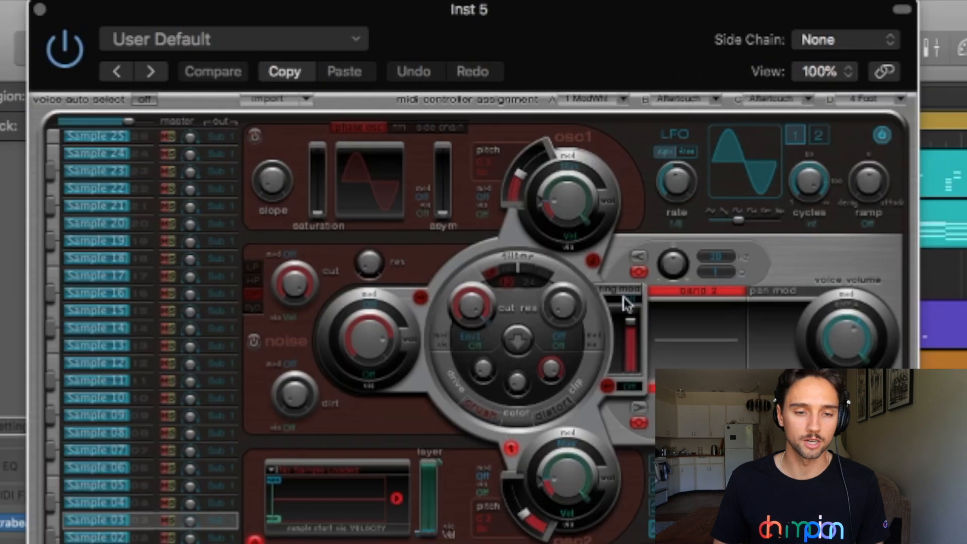
Load the Drag & Drop Samples drum kit preset in Ultrabeat
click(338, 38)
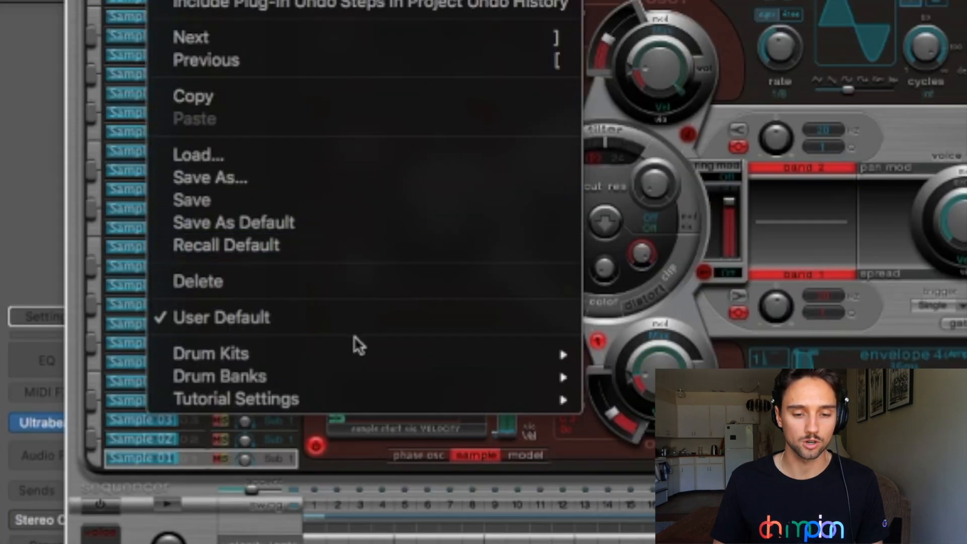
mouse_move(270, 460)
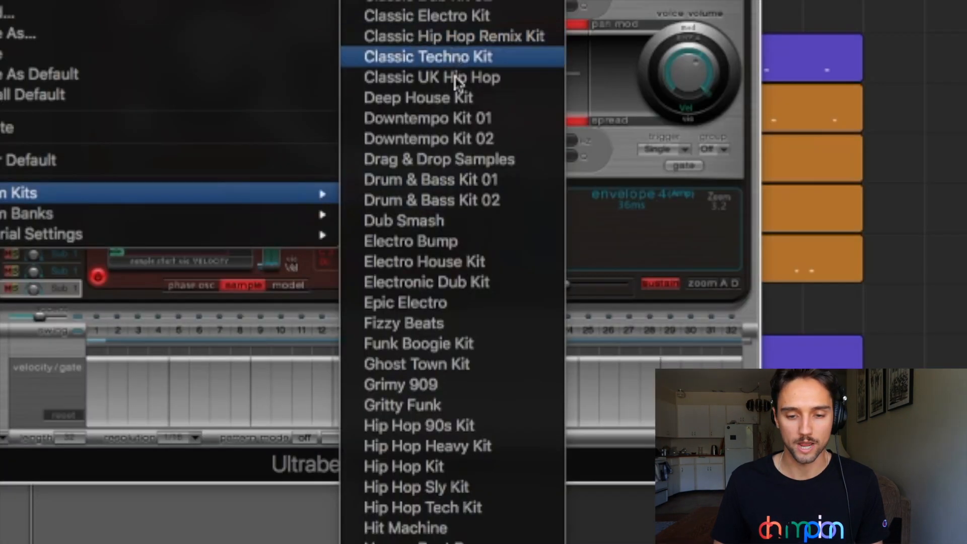
click(464, 159)
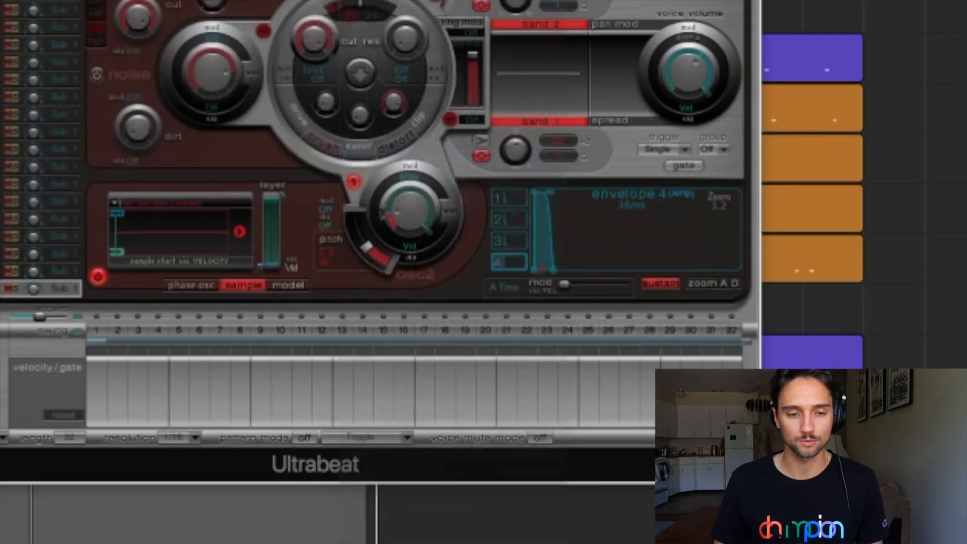
Select the Sample 25 voice and load the Amazing Hat.wav sample into its oscillator 2
click(384, 25)
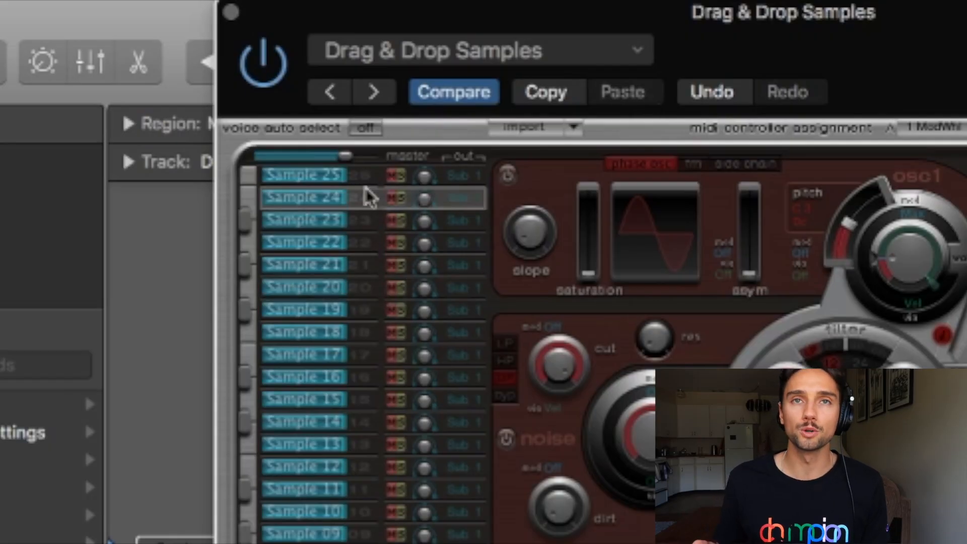
click(362, 183)
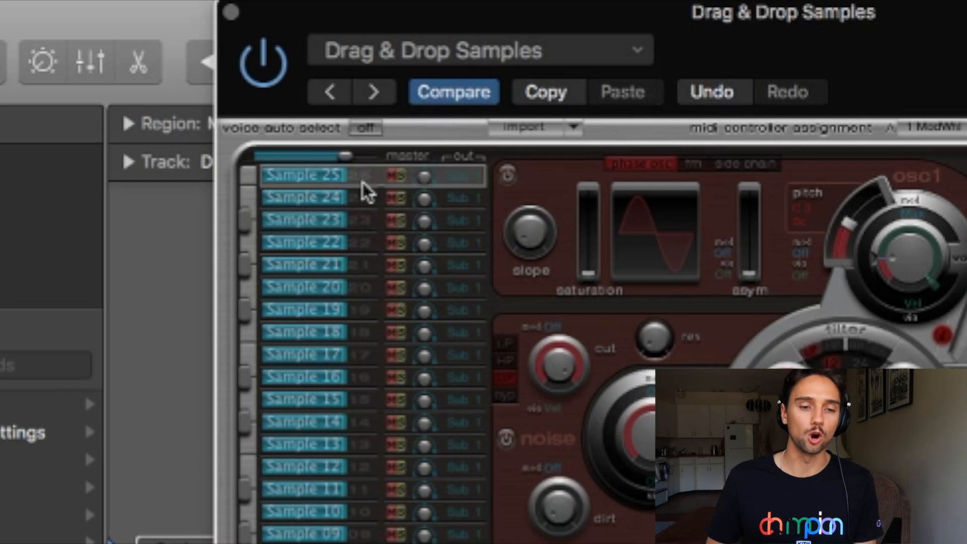
click(360, 177)
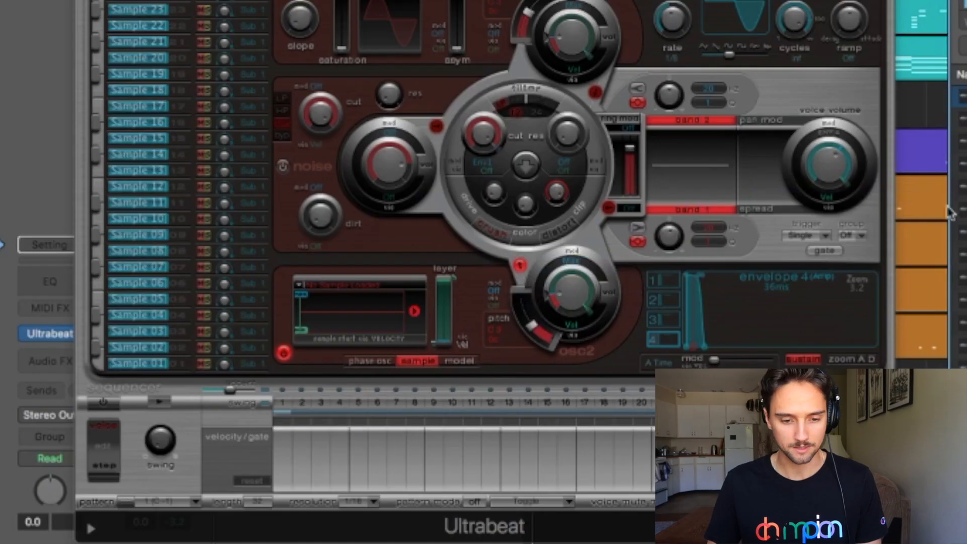
drag(949, 212, 362, 327)
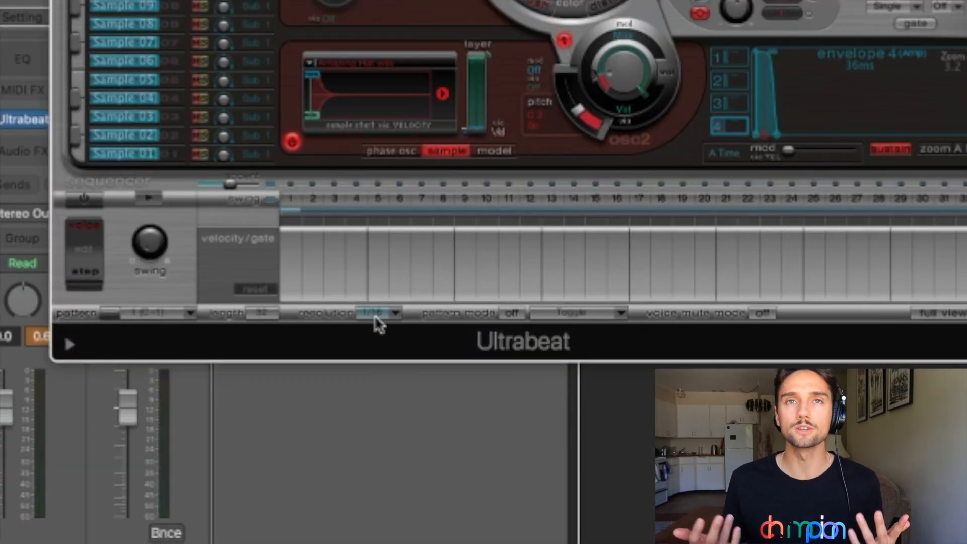
Switch on Ultrabeat's sequencer at 1/8 resolution and fill all 32 steps with hits for Sample 25
key(space)
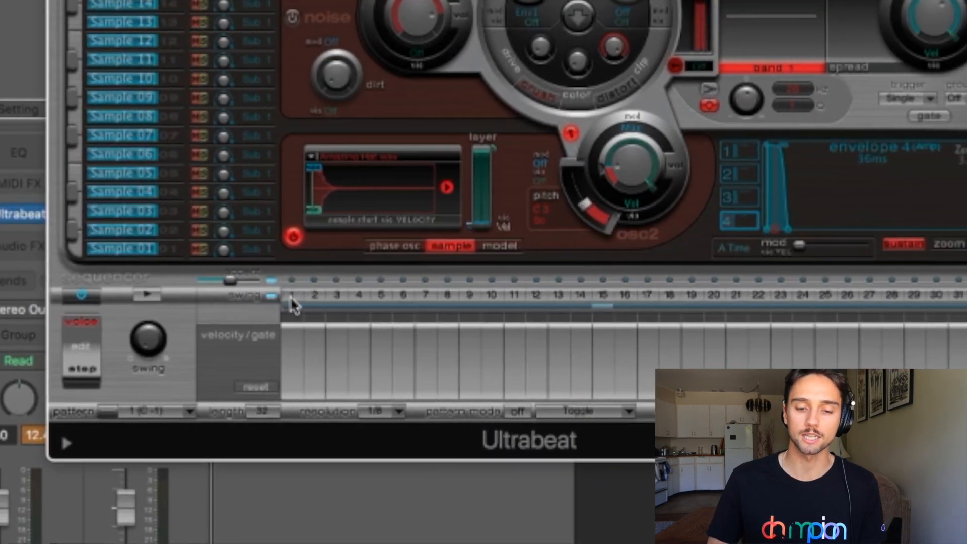
drag(291, 201, 646, 201)
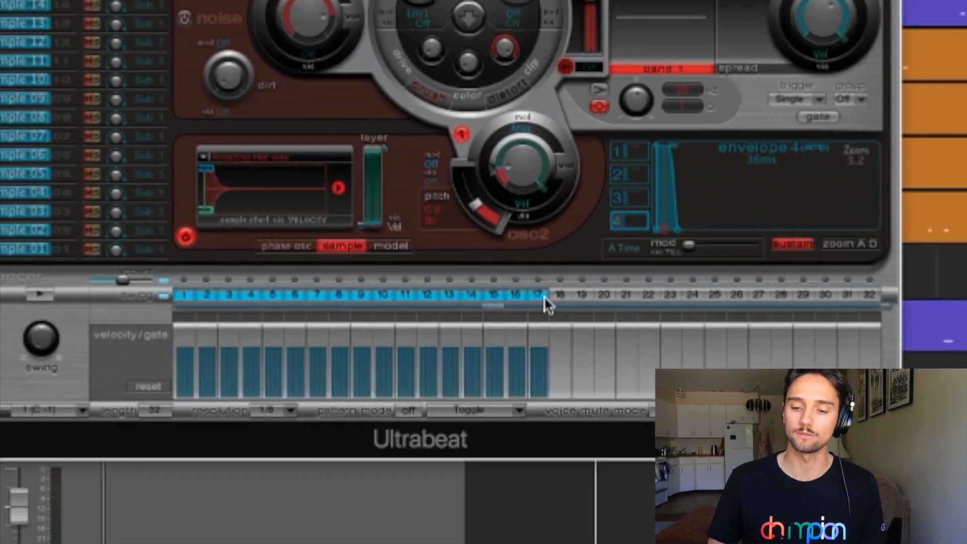
drag(551, 297, 856, 296)
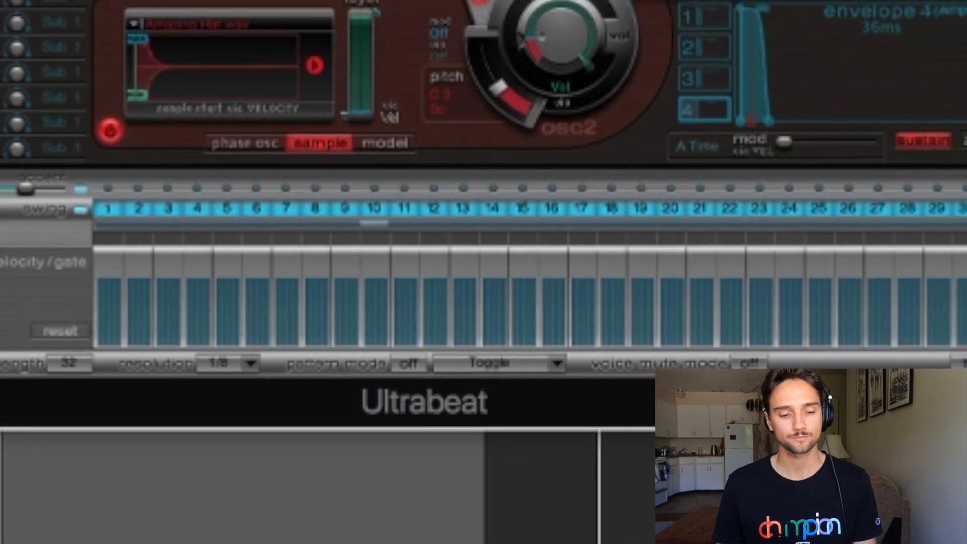
Place the sequencer pattern as a MIDI region at bar 1 of the Drag & Drop Samples track and show it in the Piano Roll
drag(519, 16, 816, 16)
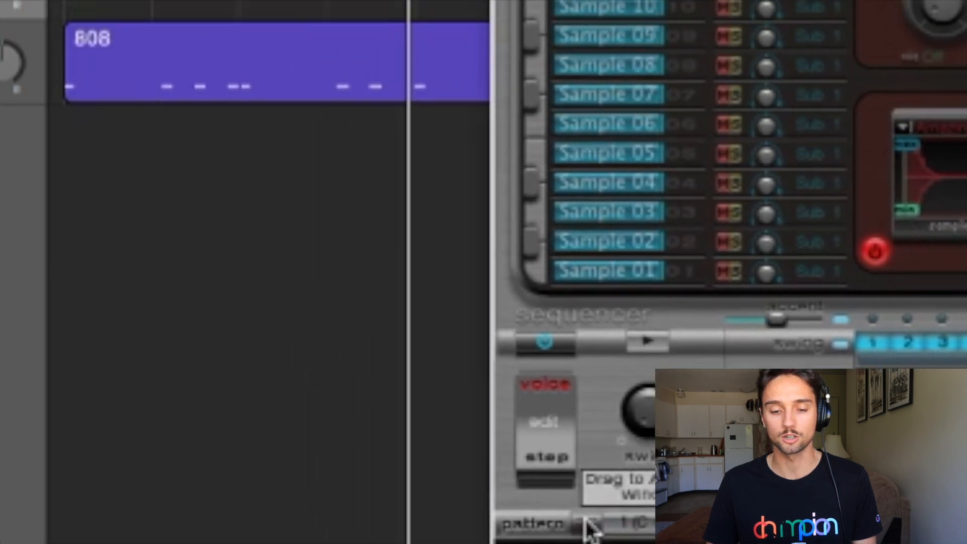
drag(486, 417, 399, 285)
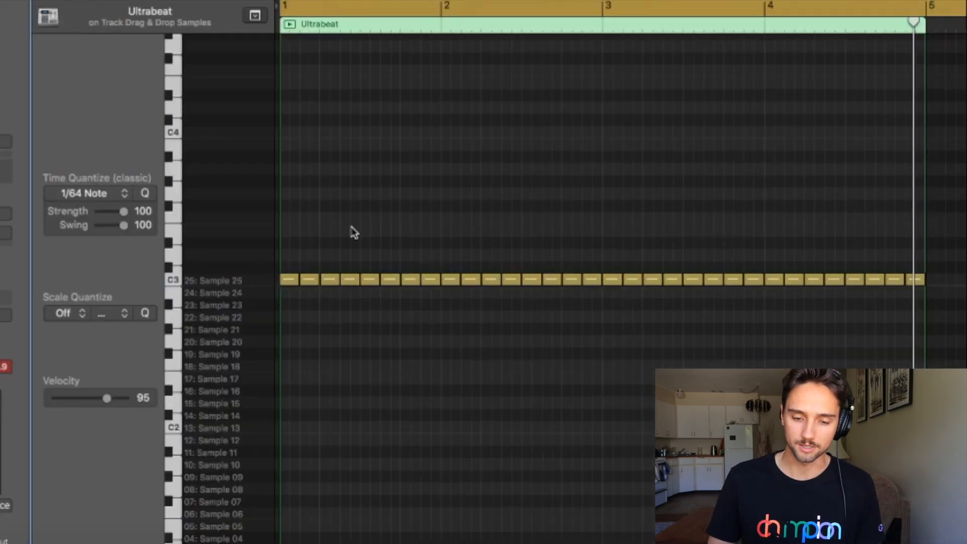
key(super+Right)
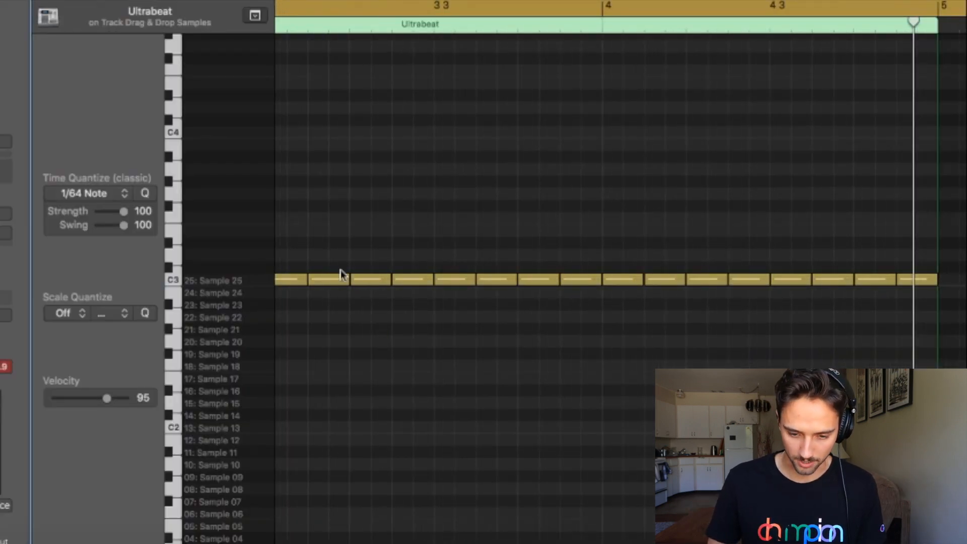
key(super+Left)
key(Return)
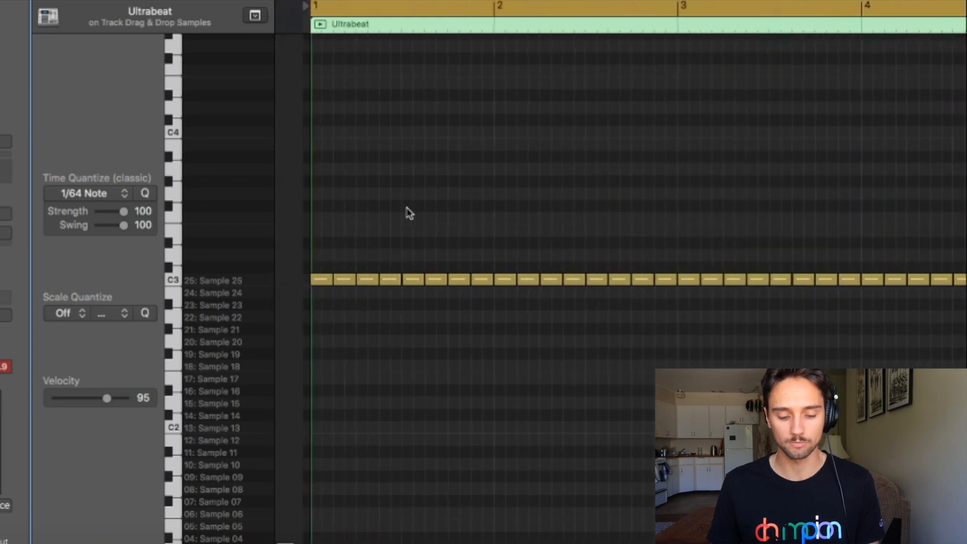
Delete all hi-hat notes except the first four and set the velocity of the second and fourth to 71
key(super+a)
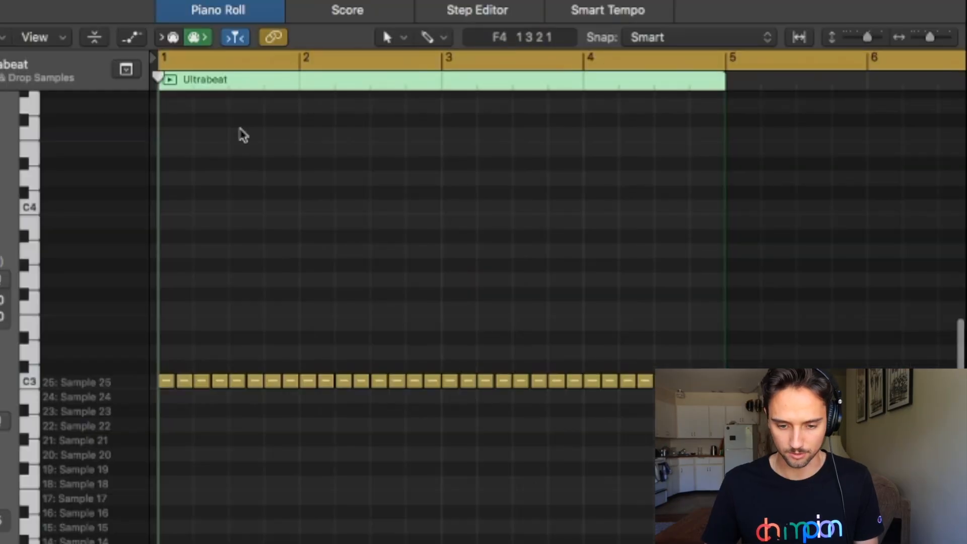
drag(243, 135, 859, 467)
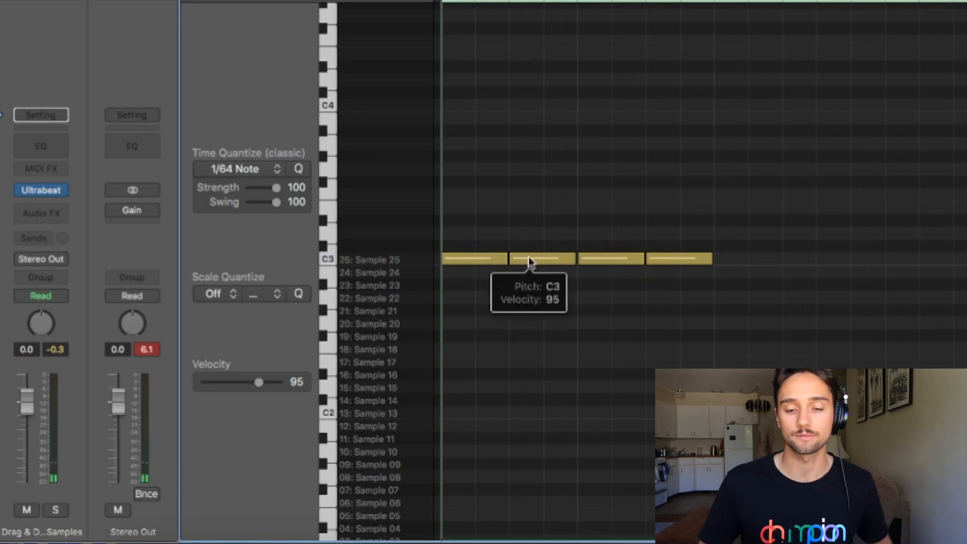
click(544, 262)
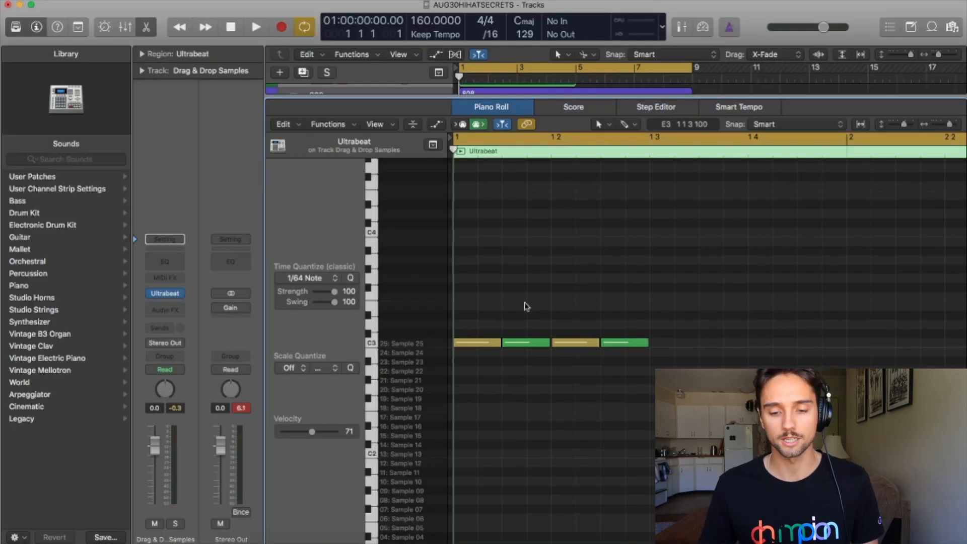
Repeat the four hi-hat notes through the eight-bar region and play back the pattern
drag(682, 281, 462, 440)
key(super+r)
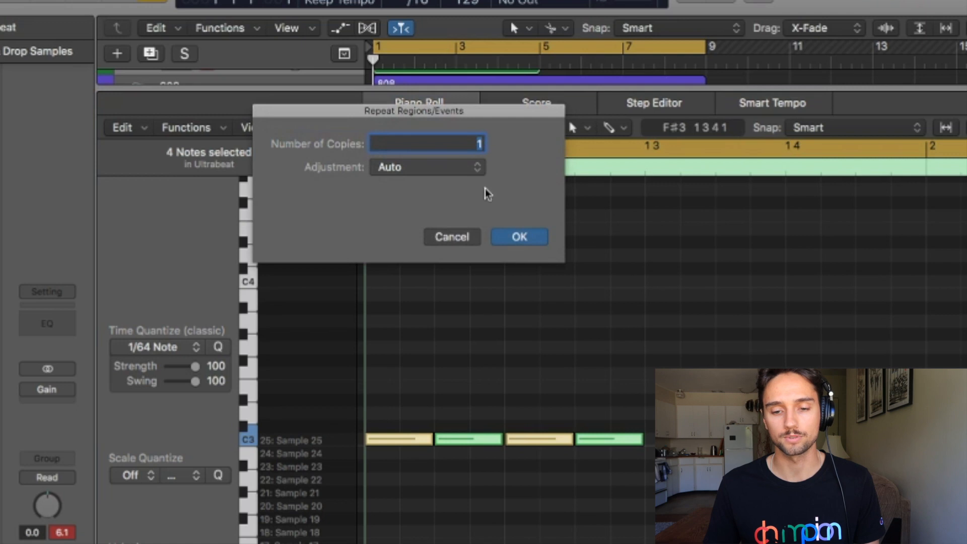
key(Return)
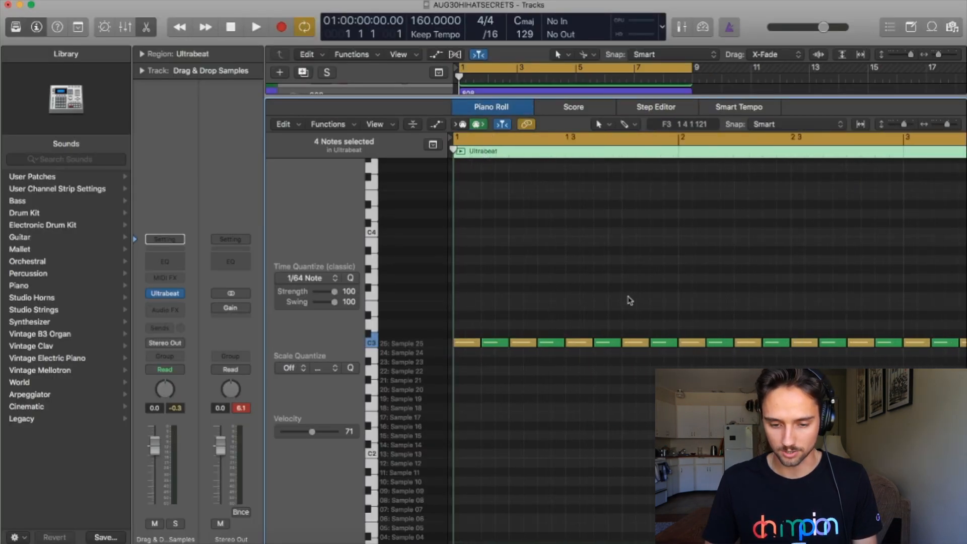
scroll(629, 300, down, 10)
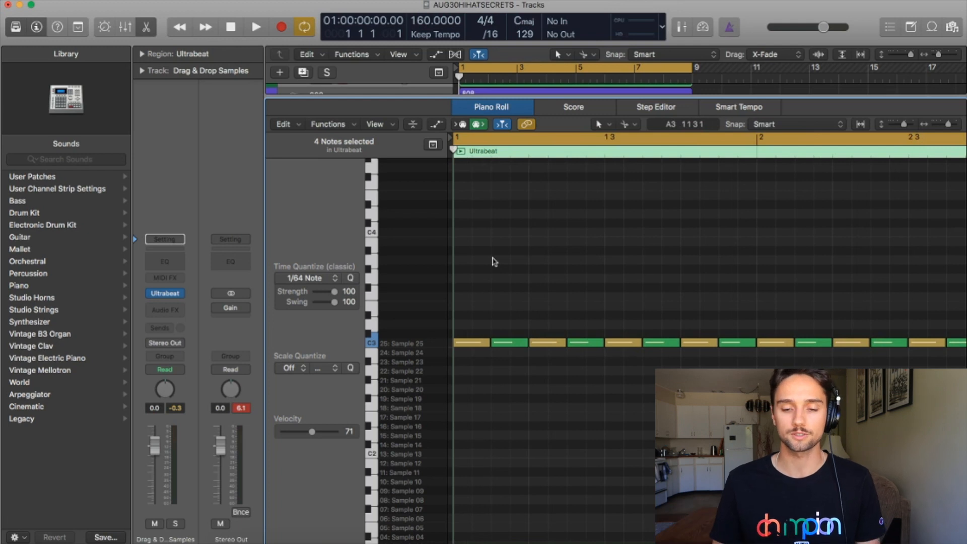
key(space)
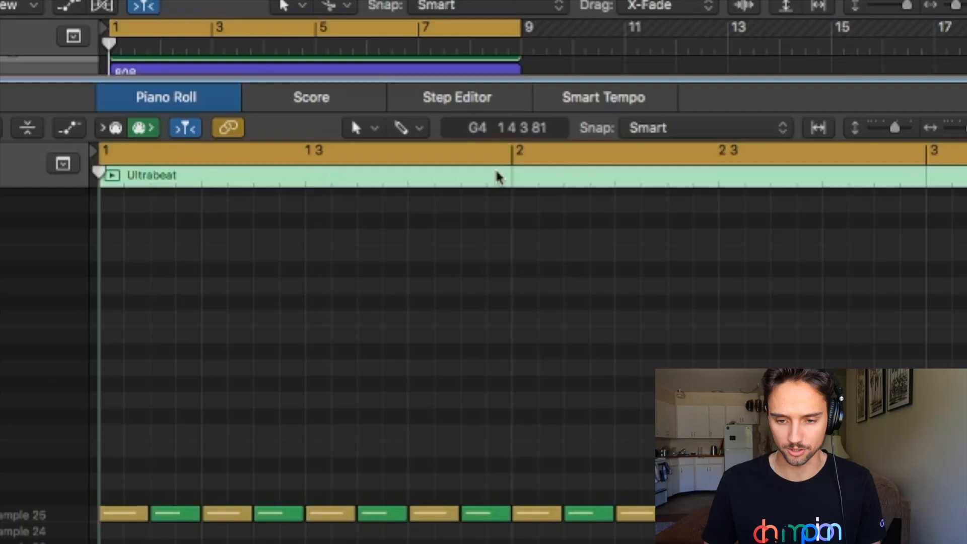
Split several hi-hat notes in half with the Scissors Tool and shift split pairs up and down in pitch
key(t)
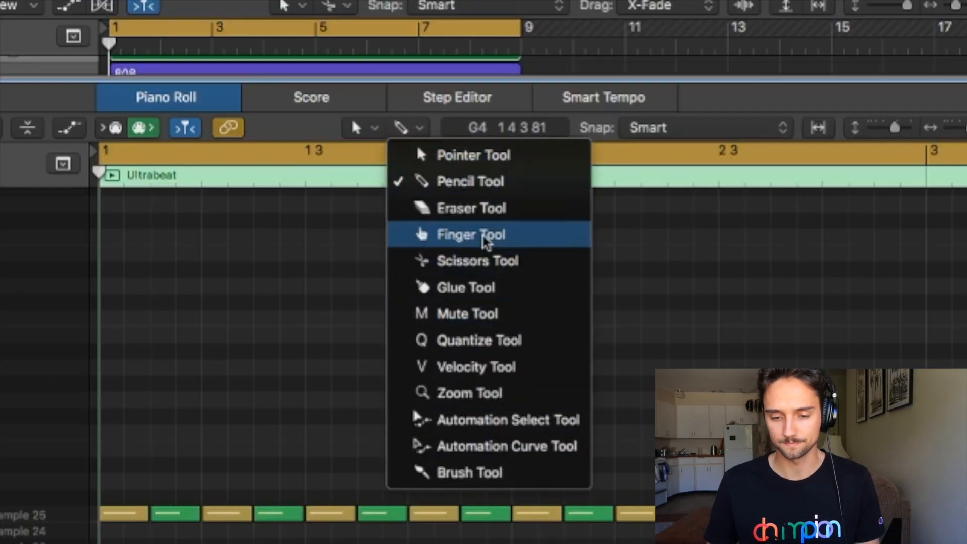
click(428, 260)
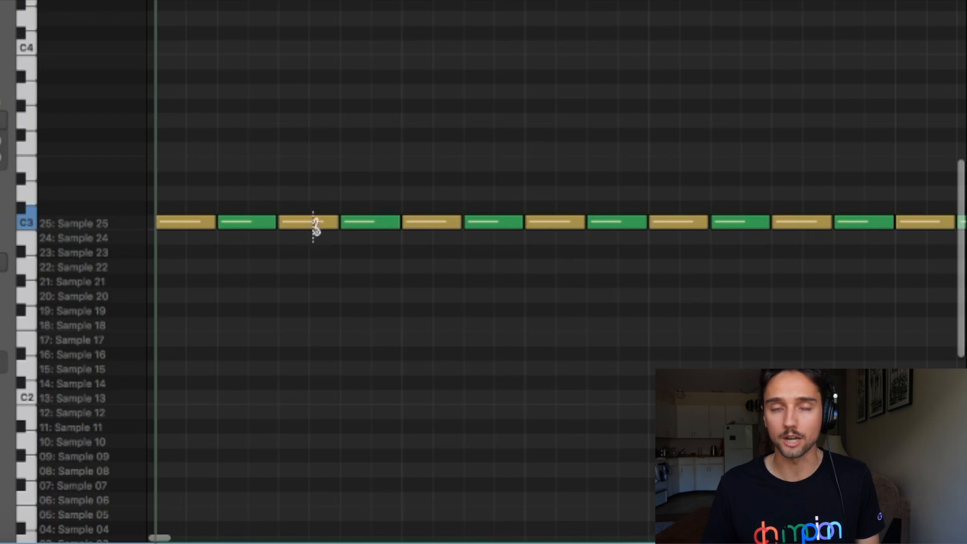
click(485, 217)
key(space)
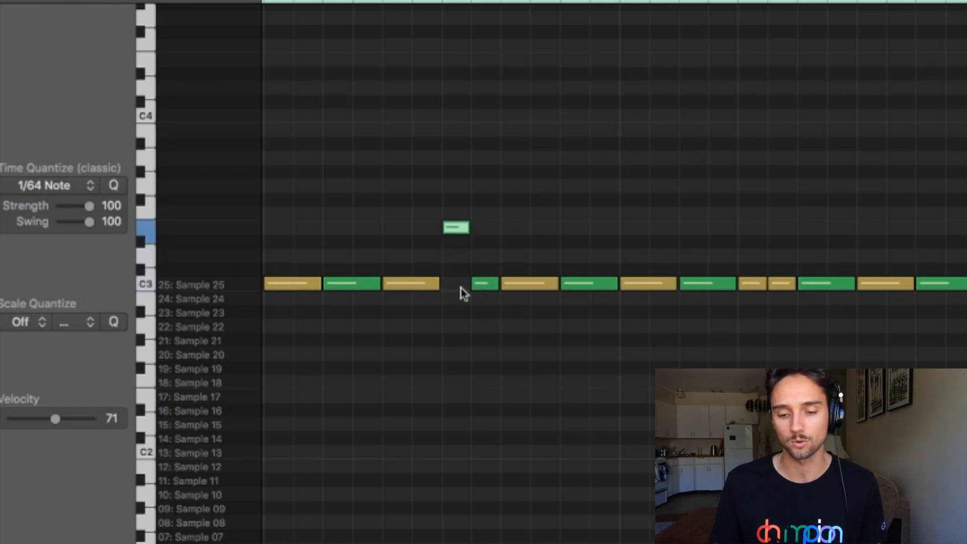
key(alt+Up)
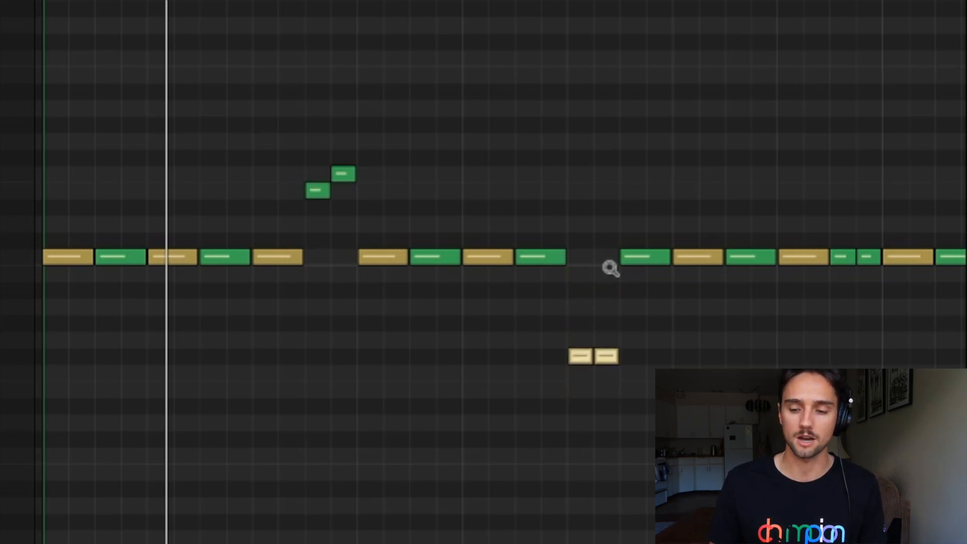
key(space)
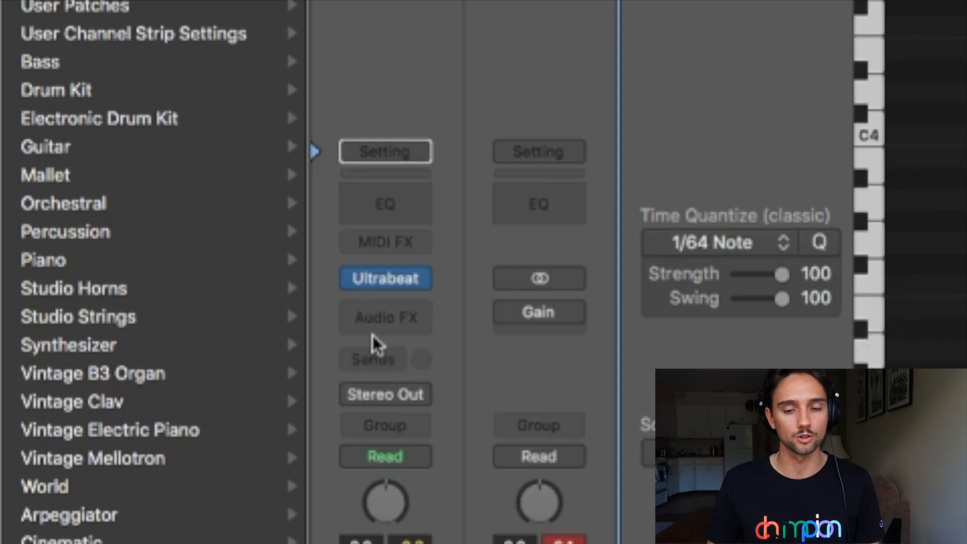
Open Ultrabeat from the hi-hat track's channel strip and set Sample 25's oscillator 2 pitch to C2
click(379, 278)
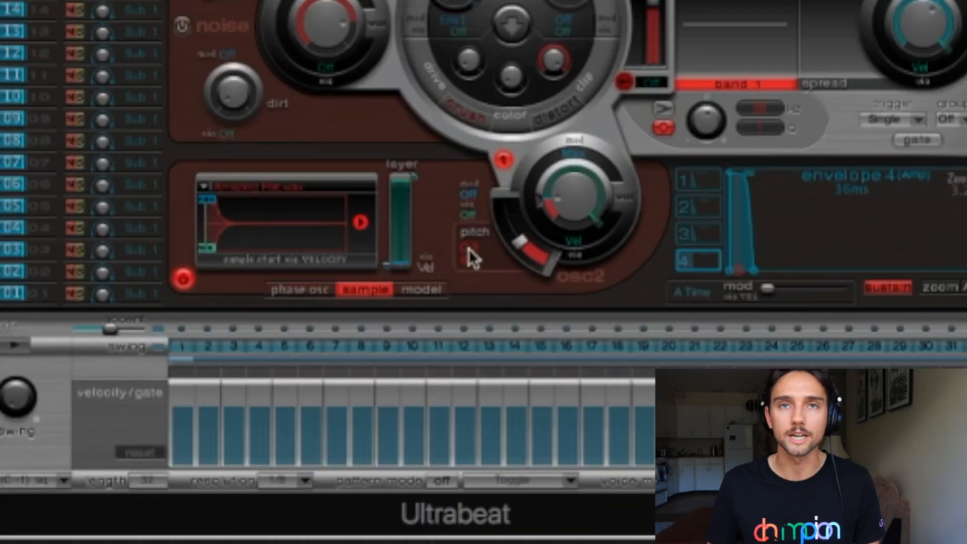
double_click(471, 258)
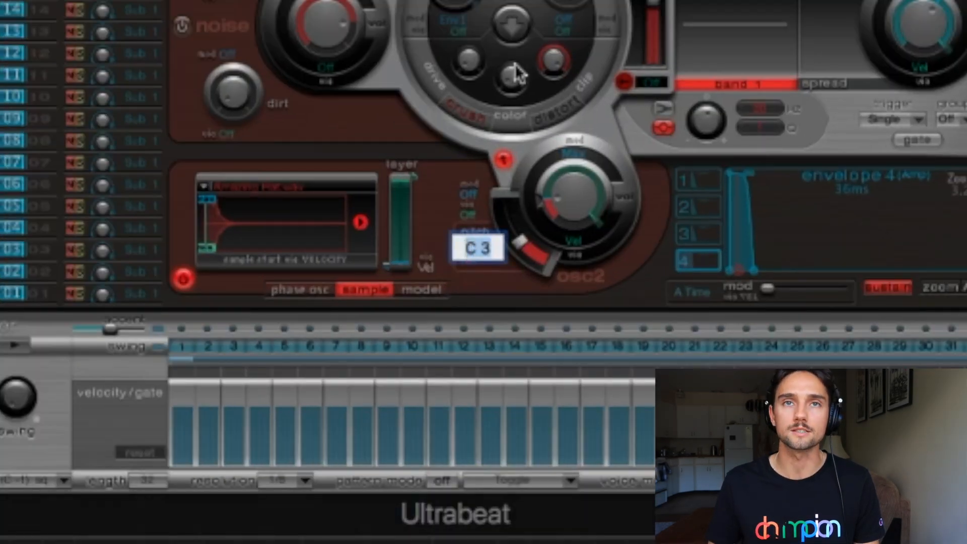
text(c2)
key(Return)
double_click(476, 249)
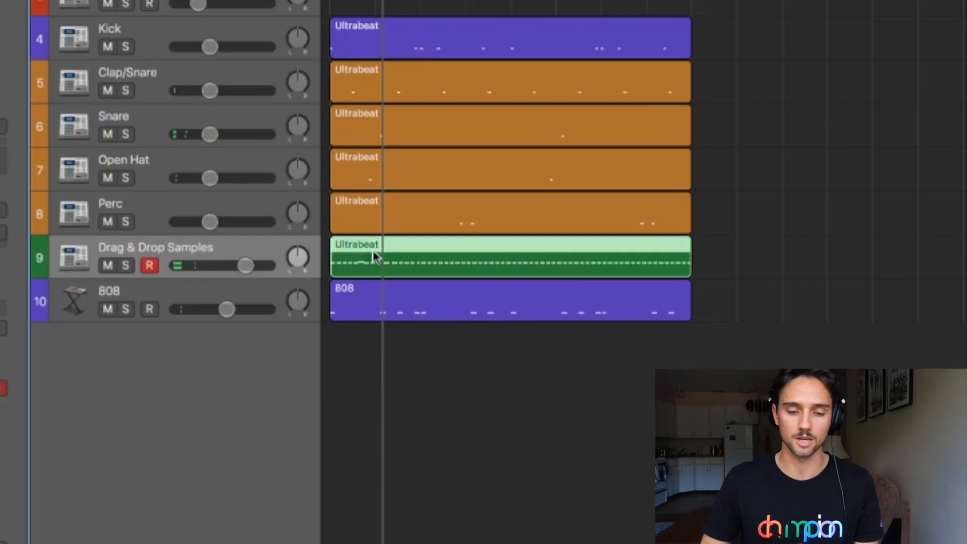
Replace the Drag & Drop Samples region with a new Ultrabeat sequencer pattern that has hits on every downbeat and upbeat
key(Delete)
double_click(78, 252)
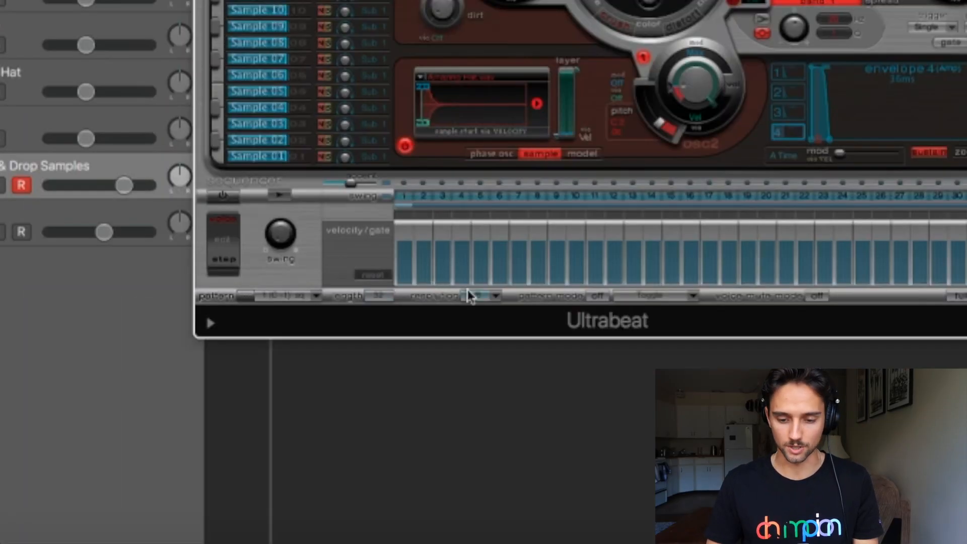
right_click(476, 194)
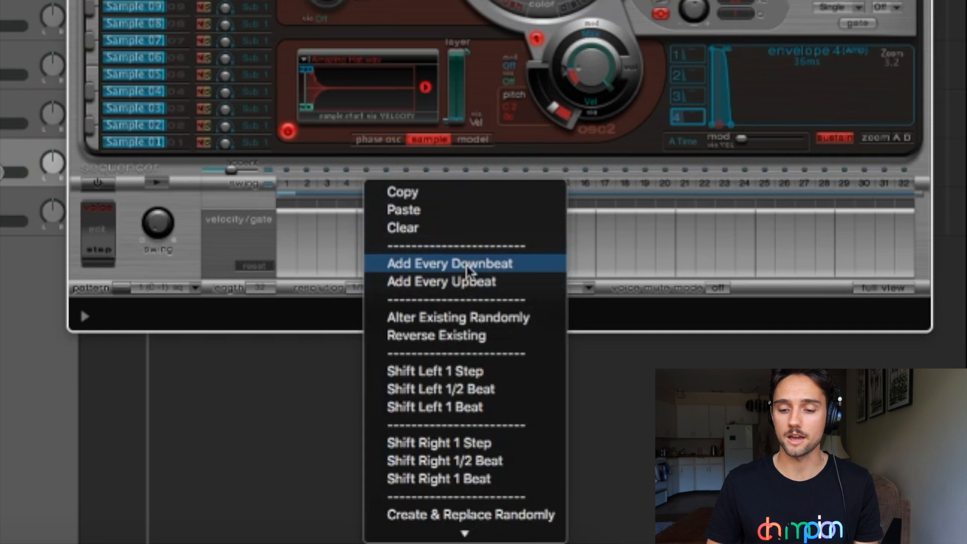
click(466, 270)
right_click(452, 191)
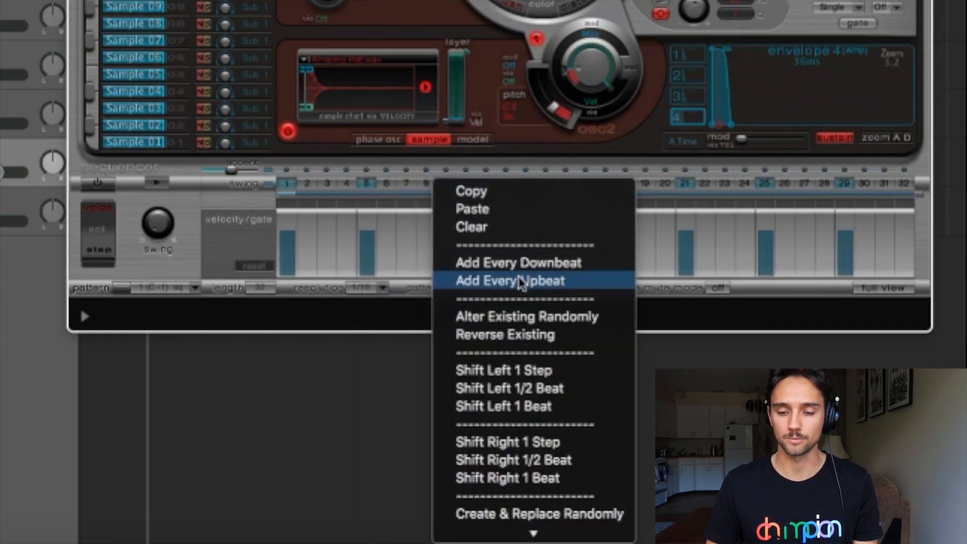
click(518, 281)
drag(504, 248, 259, 168)
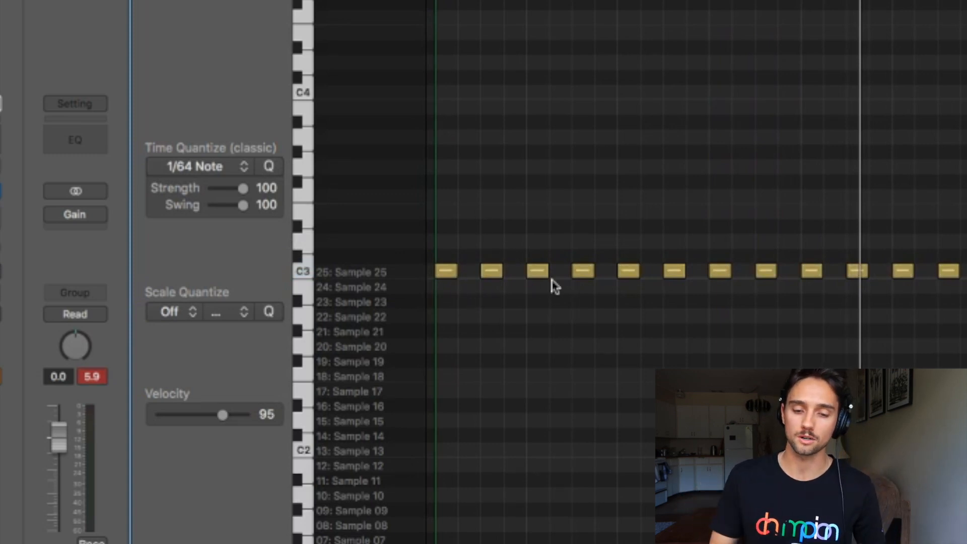
Keep only the first four hi-hat notes, lower the velocity of the second and fourth, and repeat them with 3 copies
drag(223, 415, 213, 414)
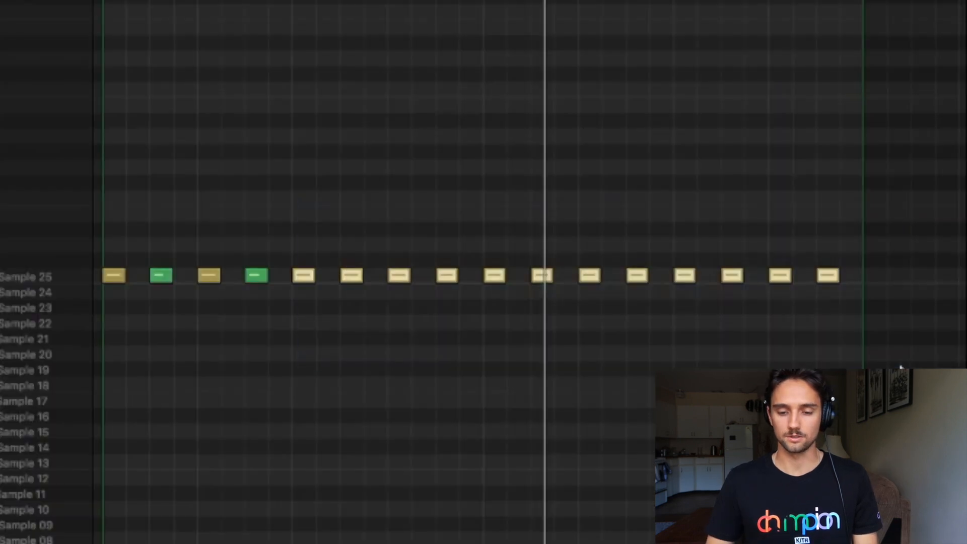
drag(627, 469, 403, 367)
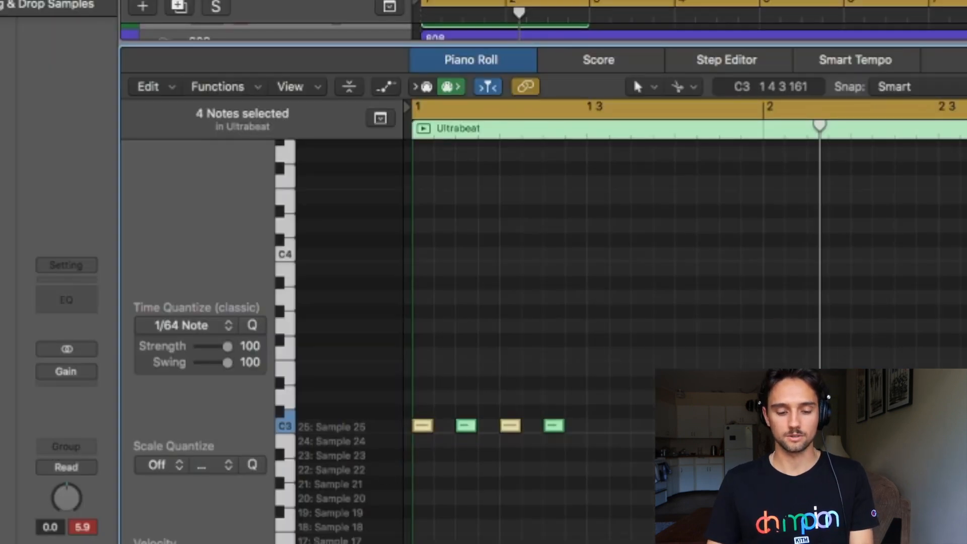
key(super+r)
text(3)
key(Return)
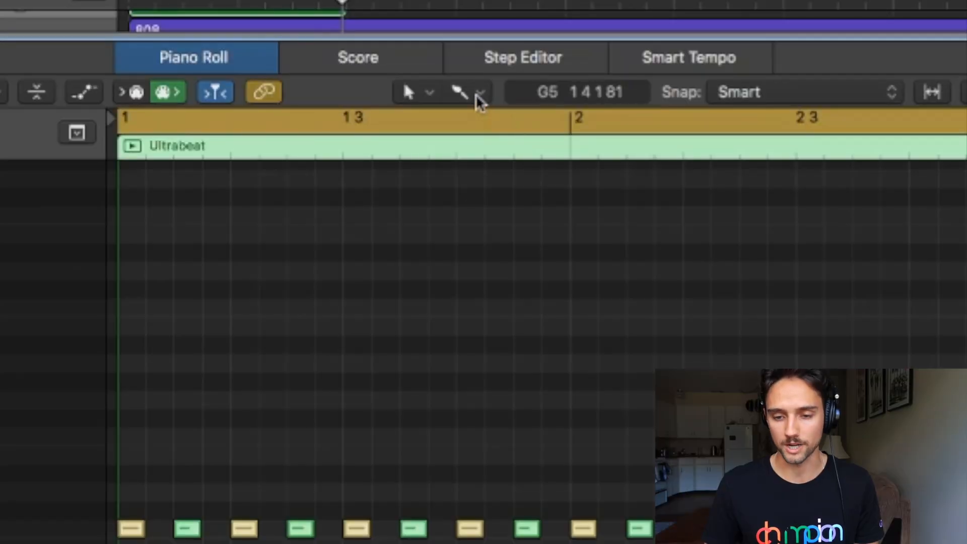
Paint a descending four-note roll from C5 to A4 in bar 1 using the Brush Tool with 1/64 Note quantize
click(460, 94)
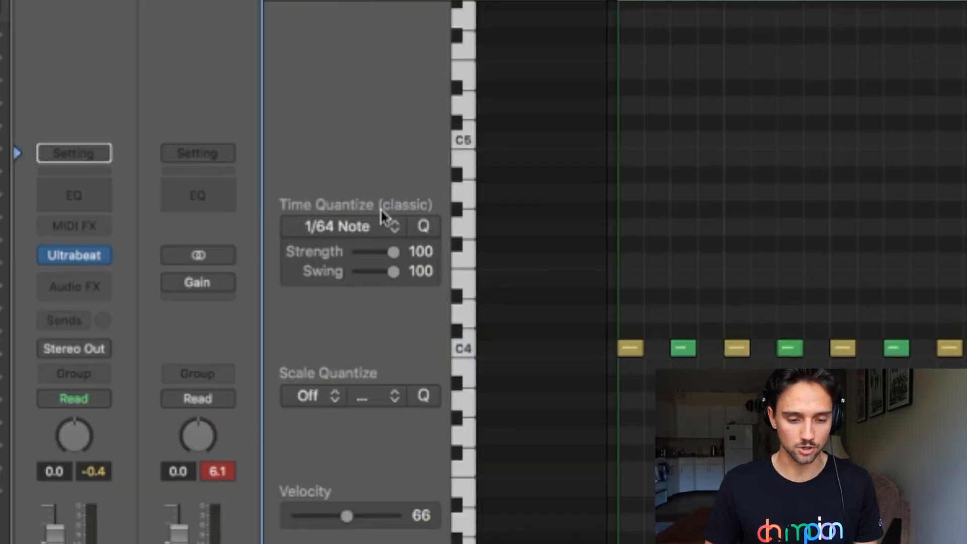
click(371, 228)
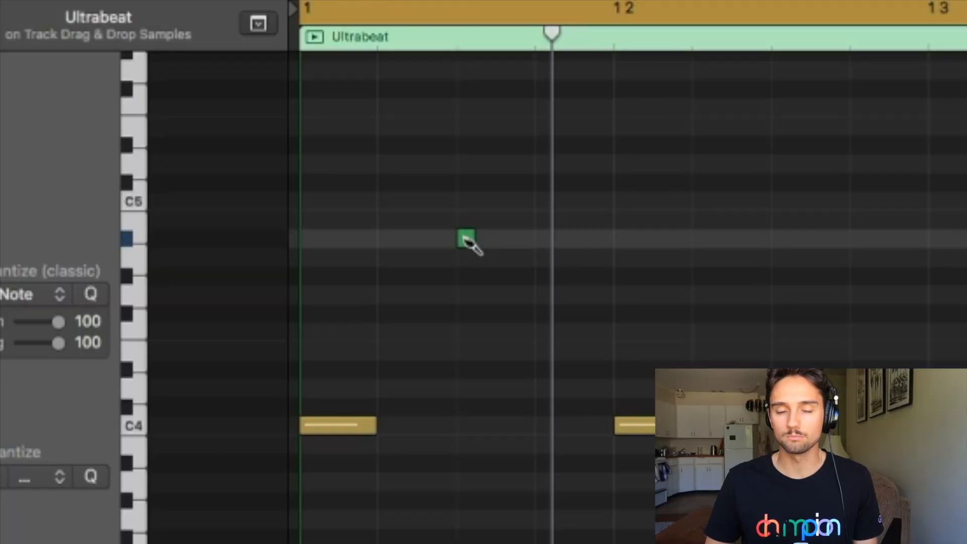
drag(466, 239, 468, 206)
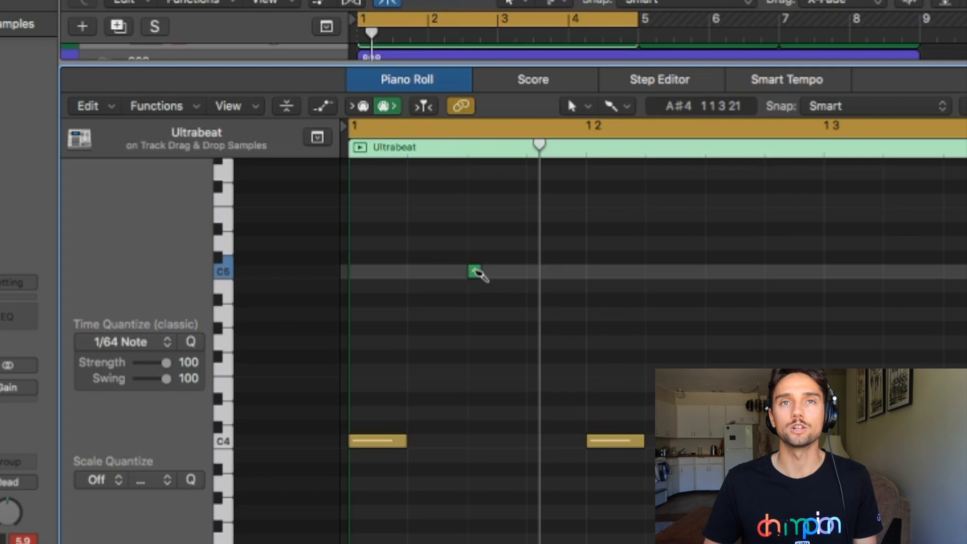
drag(476, 271, 495, 278)
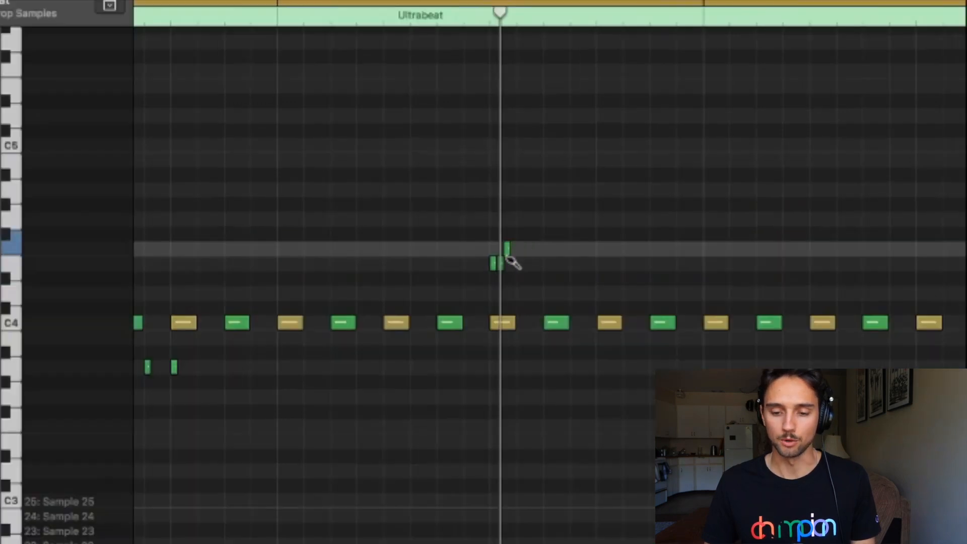
Paint a rising five-note roll above C4 in bar 3 and short low notes near the end of the region
drag(504, 254, 497, 277)
click(501, 262)
click(508, 247)
click(514, 233)
click(468, 256)
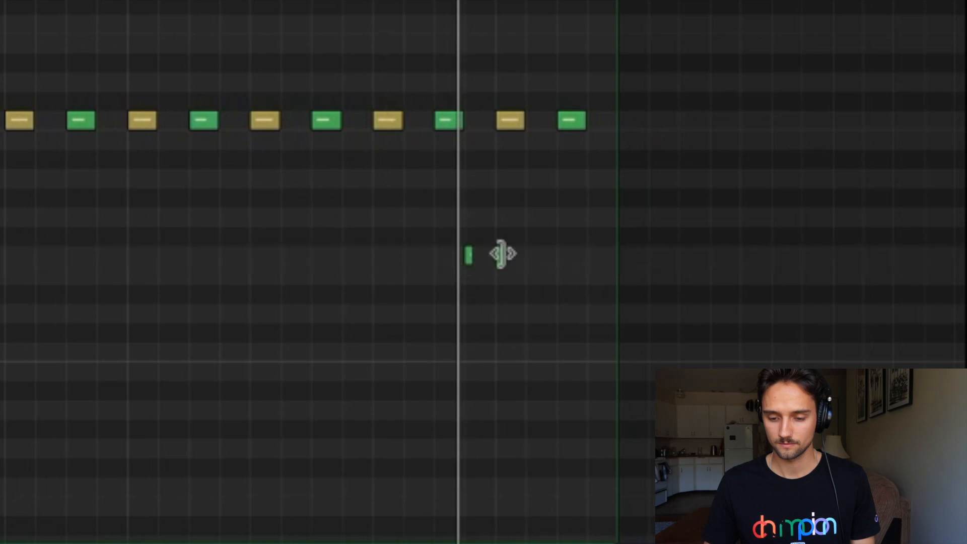
click(503, 255)
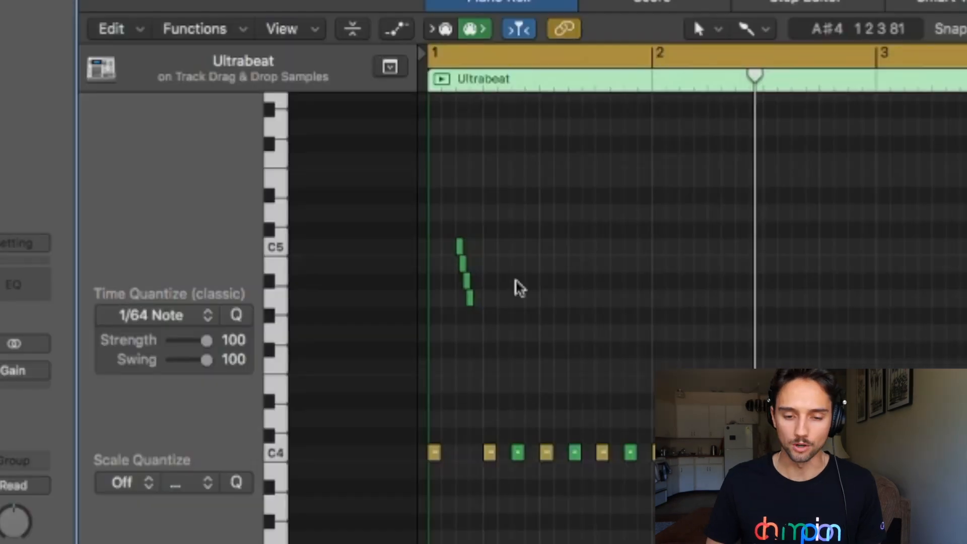
Raise the velocity of the painted roll notes and nudge the hi-hat notes slightly later off the grid
drag(506, 202, 423, 324)
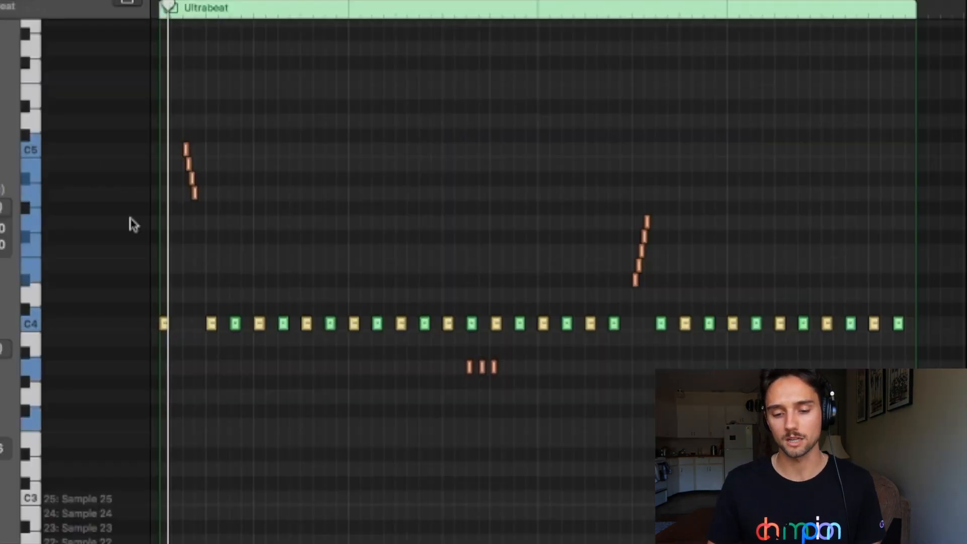
key(super+Right)
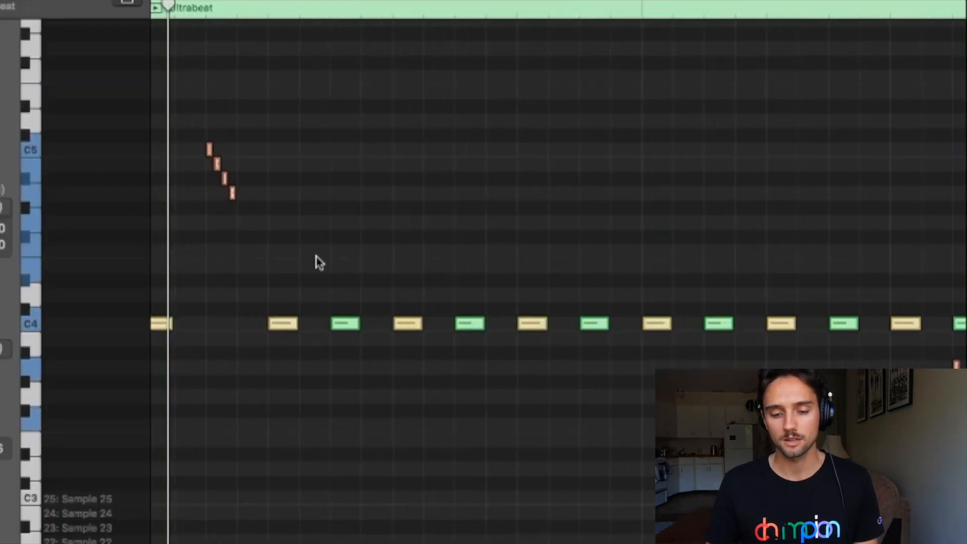
click(164, 324)
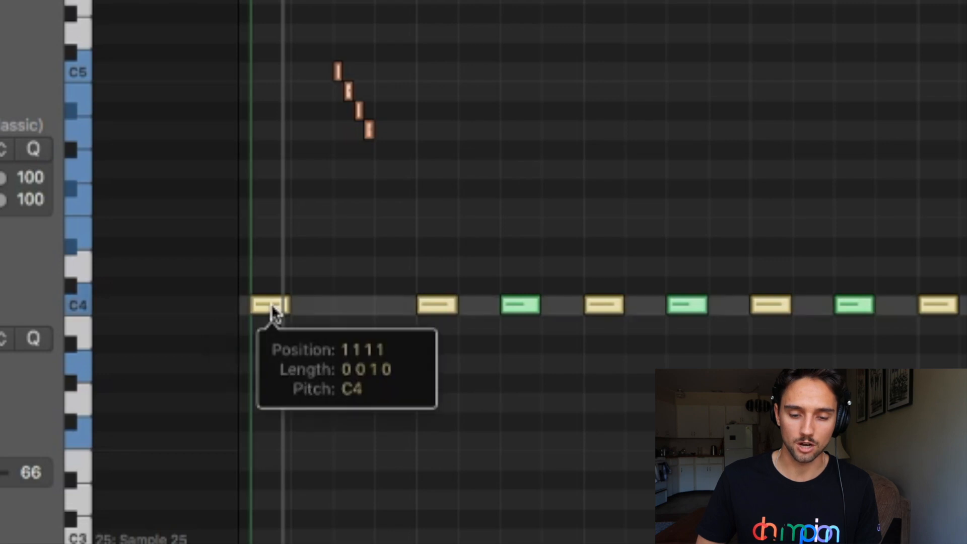
drag(271, 304, 280, 308)
key(super+Right)
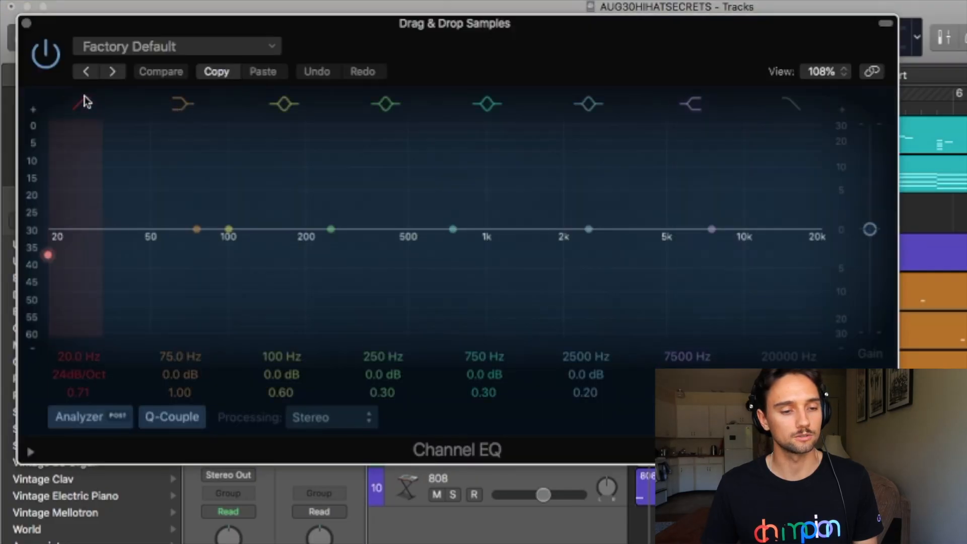
Enable the low-cut band in the hi-hat track's Channel EQ and raise its cutoff frequency
click(85, 102)
drag(81, 251, 498, 252)
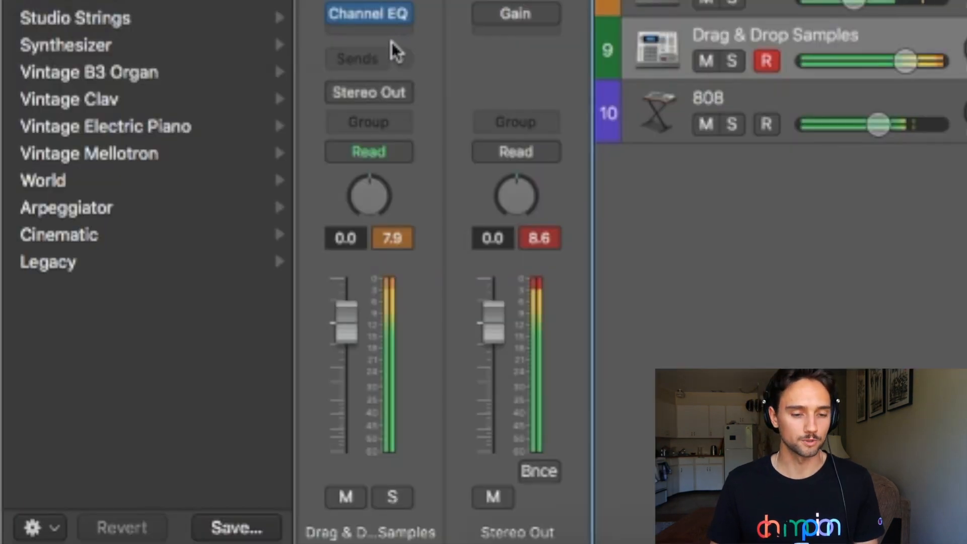
Insert an Exciter after the Channel EQ, load its Add Silver preset and adjust the frequency during playback
click(392, 26)
mouse_move(436, 455)
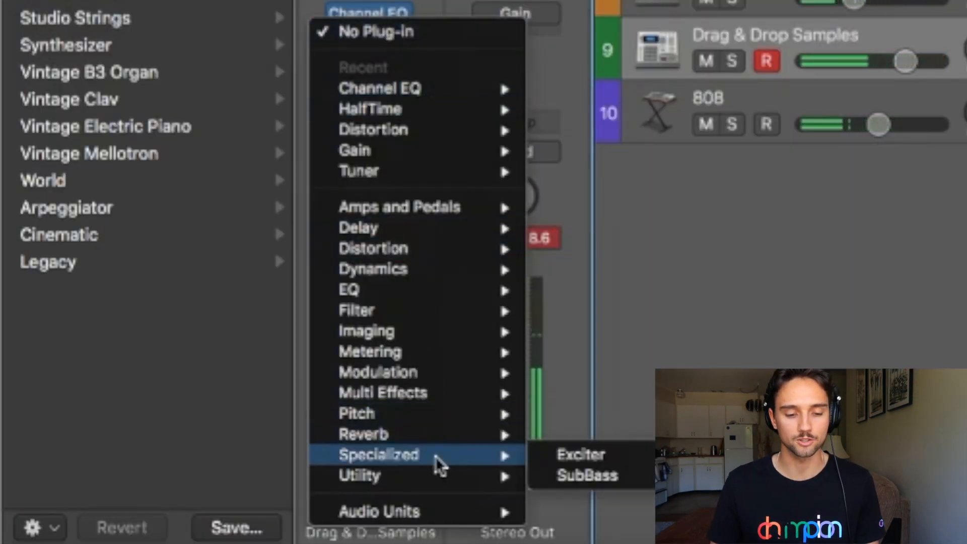
click(600, 456)
click(211, 55)
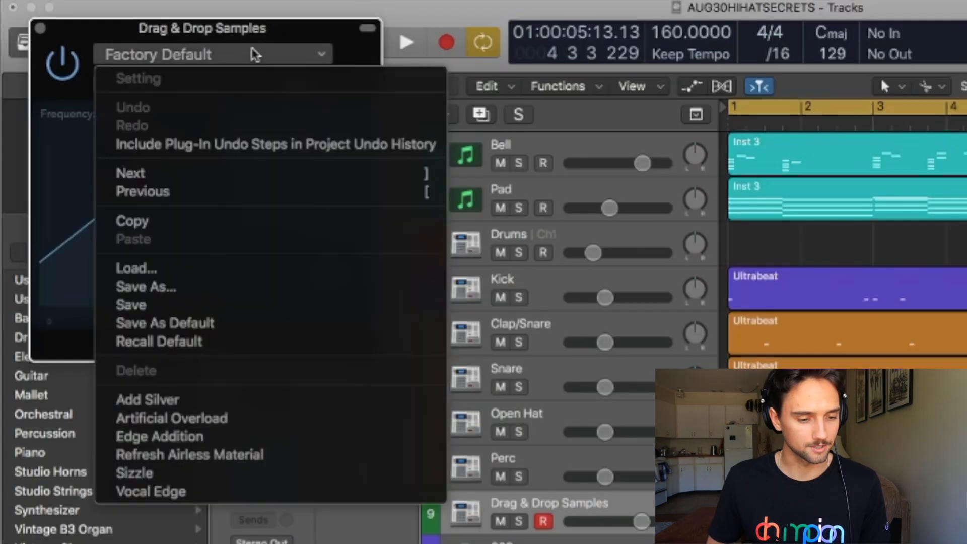
click(191, 401)
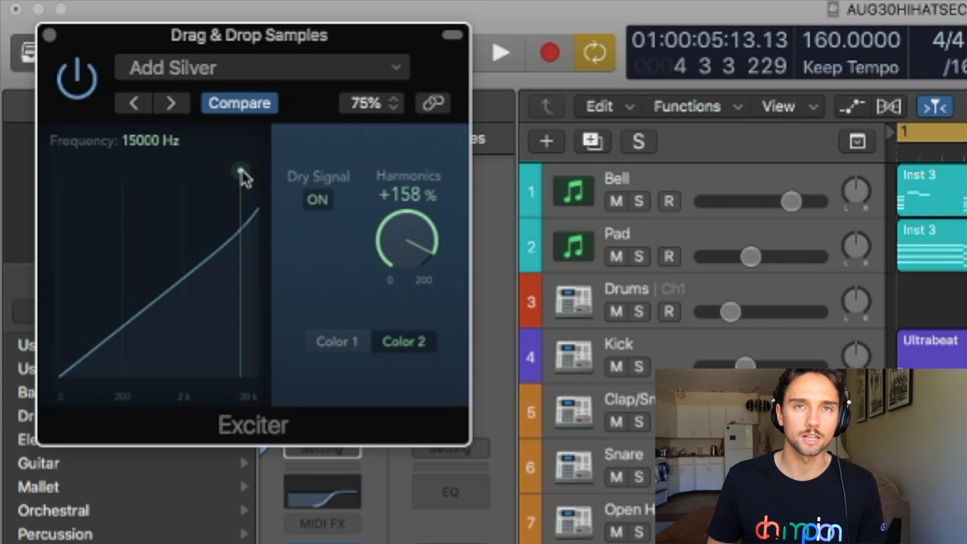
drag(240, 171, 244, 171)
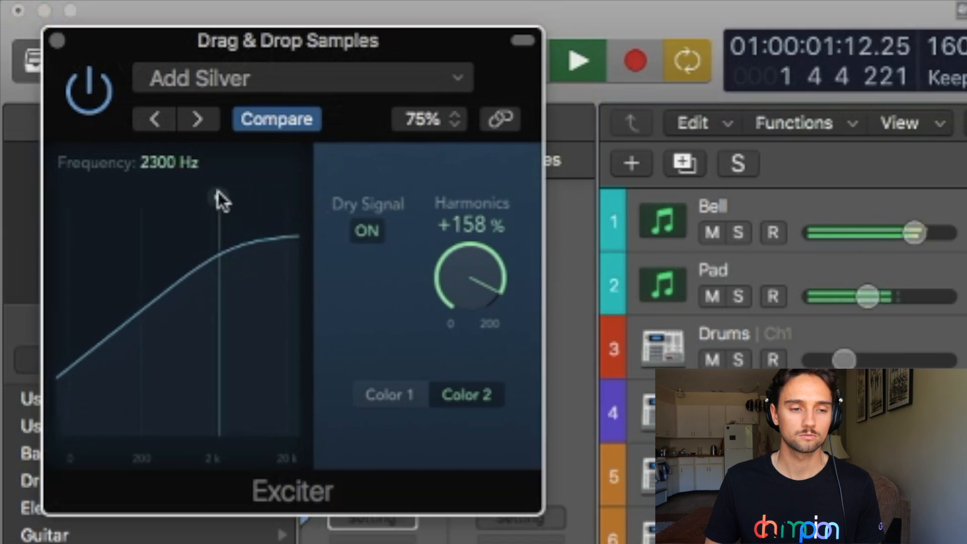
drag(217, 192, 249, 200)
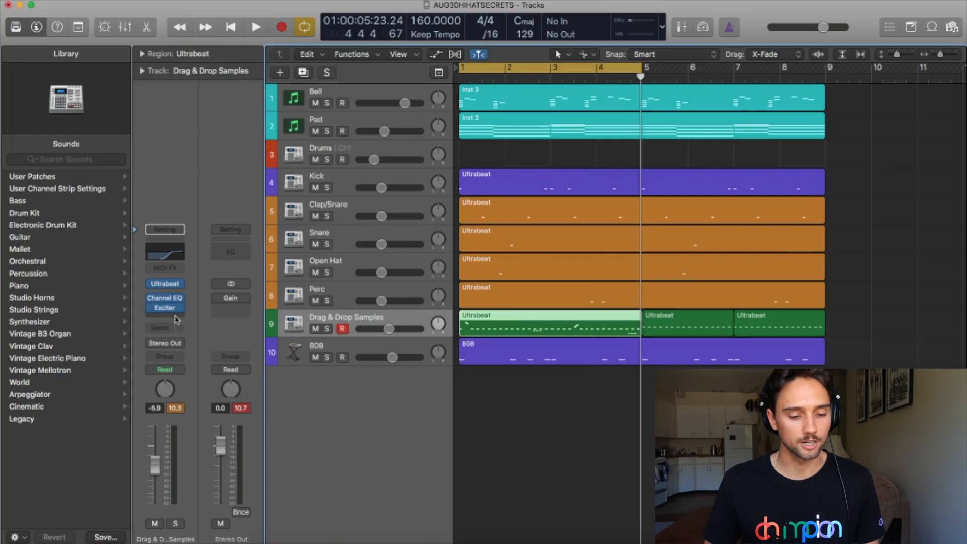
Insert Stereo Spread after the Exciter with 20% lower and 88% upper intensity, and reduce its upper frequency during playback
click(175, 316)
mouse_move(400, 353)
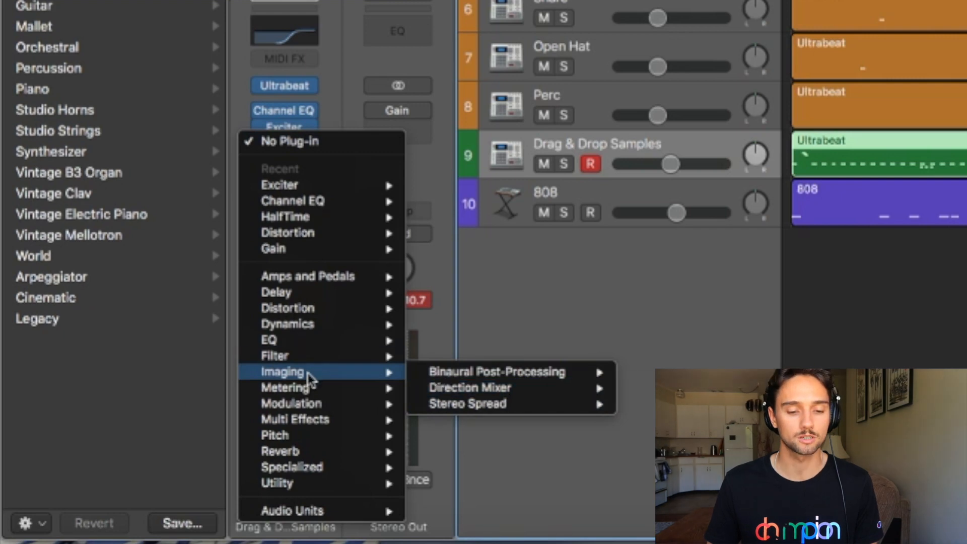
mouse_move(598, 403)
click(647, 404)
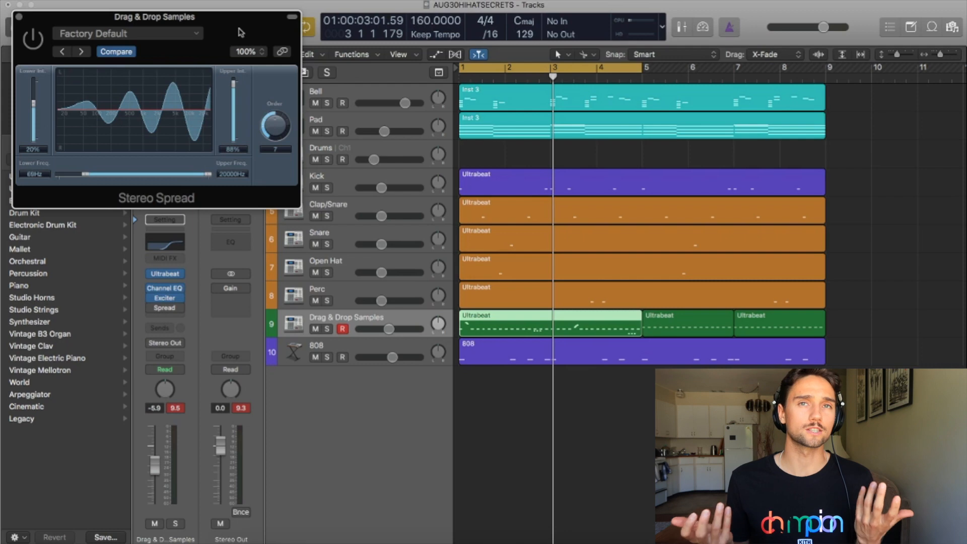
key(space)
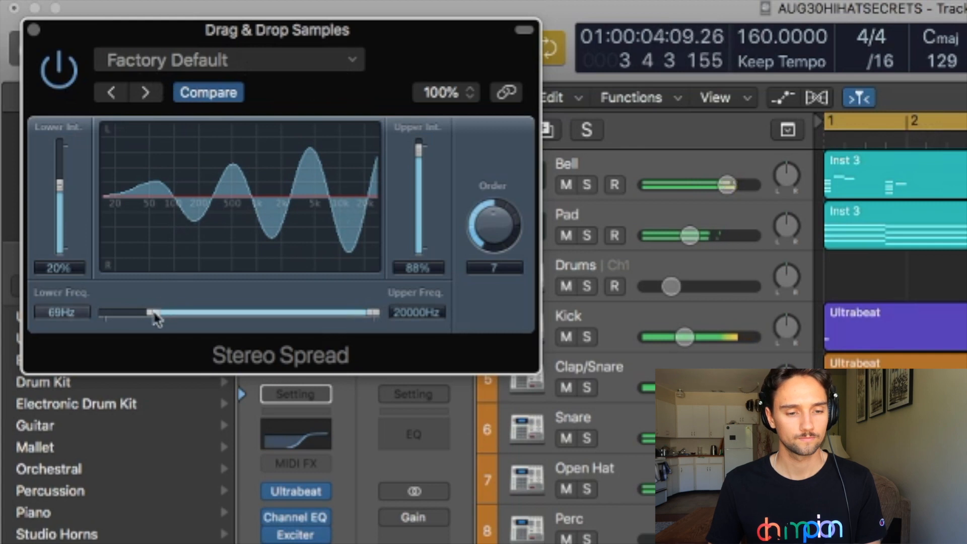
drag(373, 312, 350, 312)
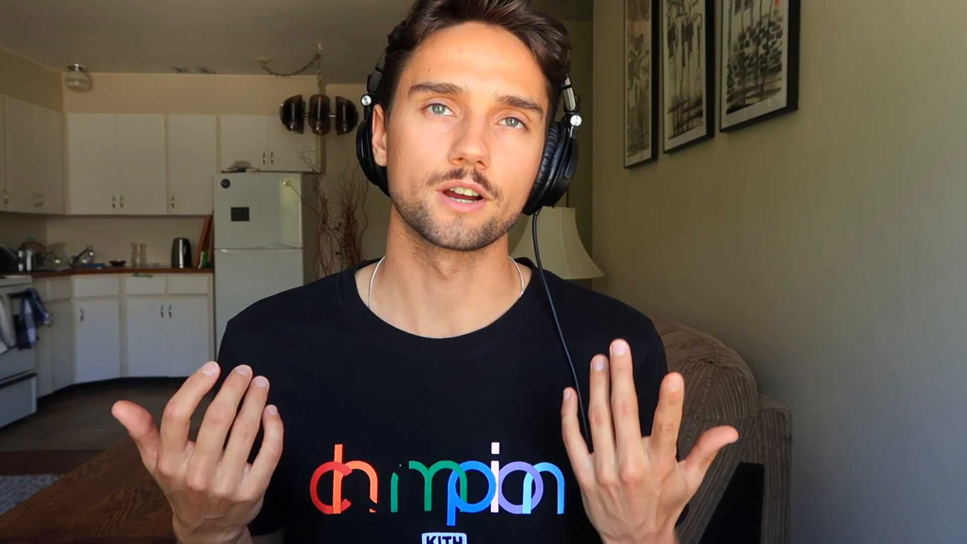